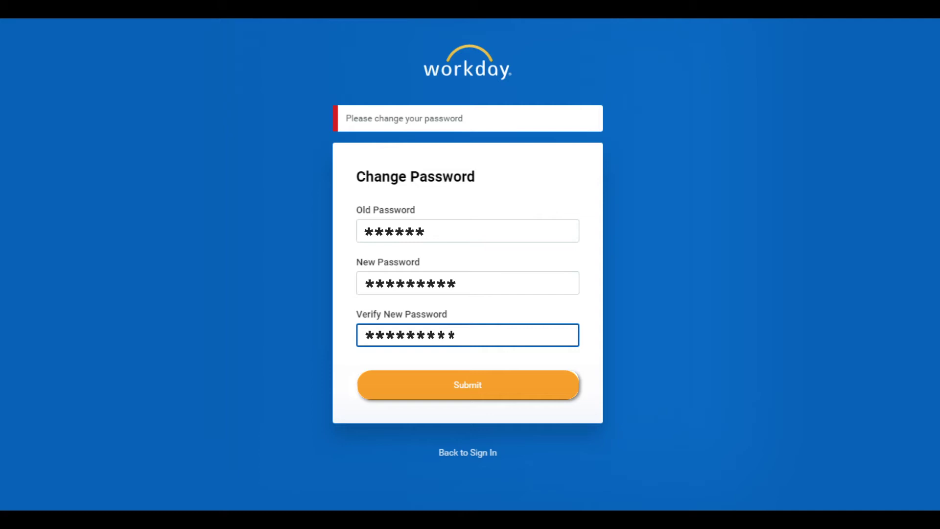
Step: Submit the required password change with the old password and the confirmed new password
{"action": "left_click", "coordinate": [504, 387]}
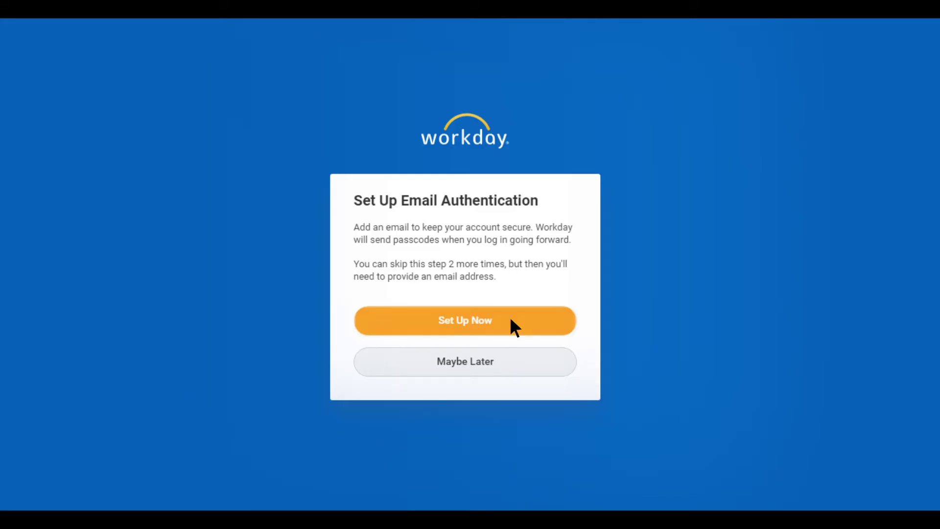
Step: Begin email authentication setup and send the verification code to the registered email
{"action": "left_click", "coordinate": [510, 321]}
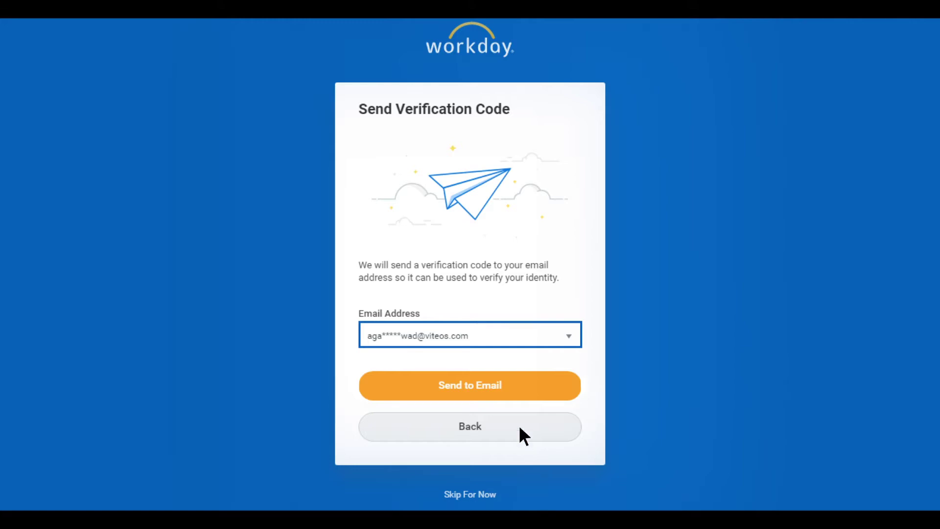
{"action": "left_click", "coordinate": [510, 386]}
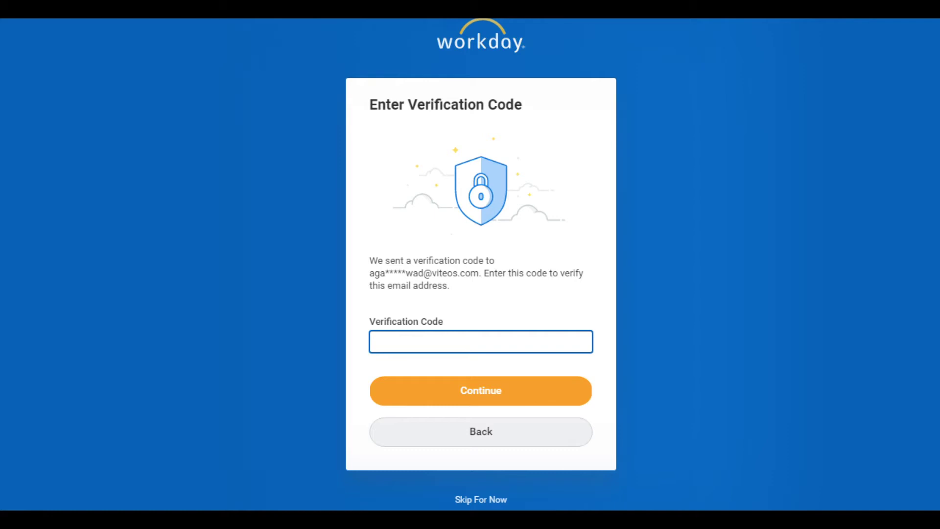
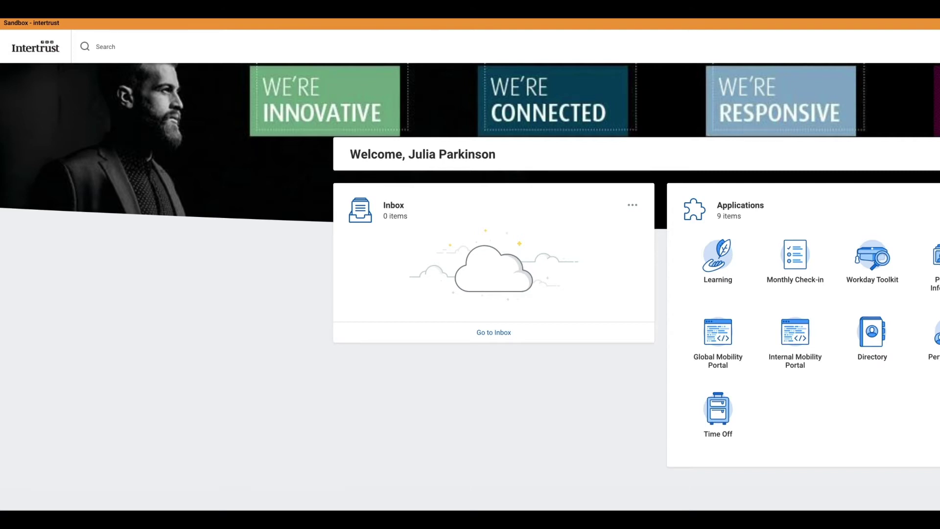
Step: Search for the coworker by name and open their profile
{"action": "left_click", "coordinate": [159, 46]}
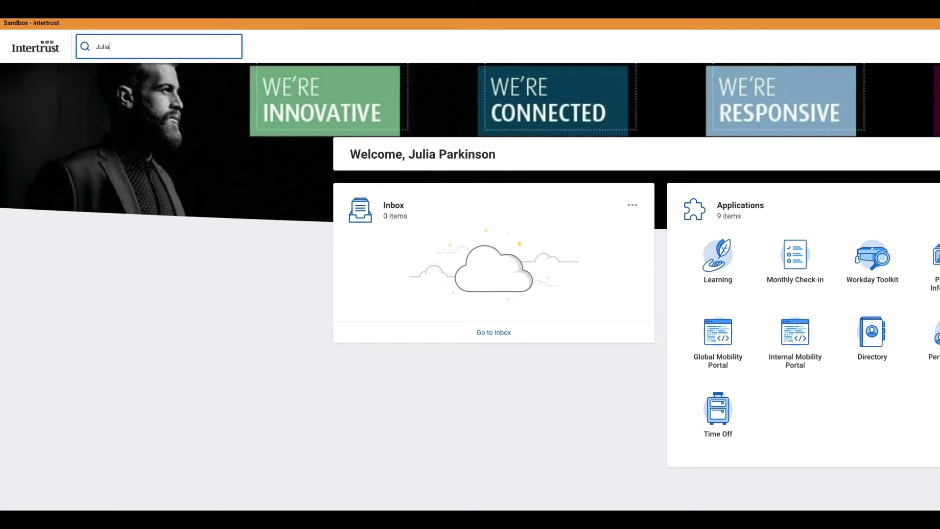
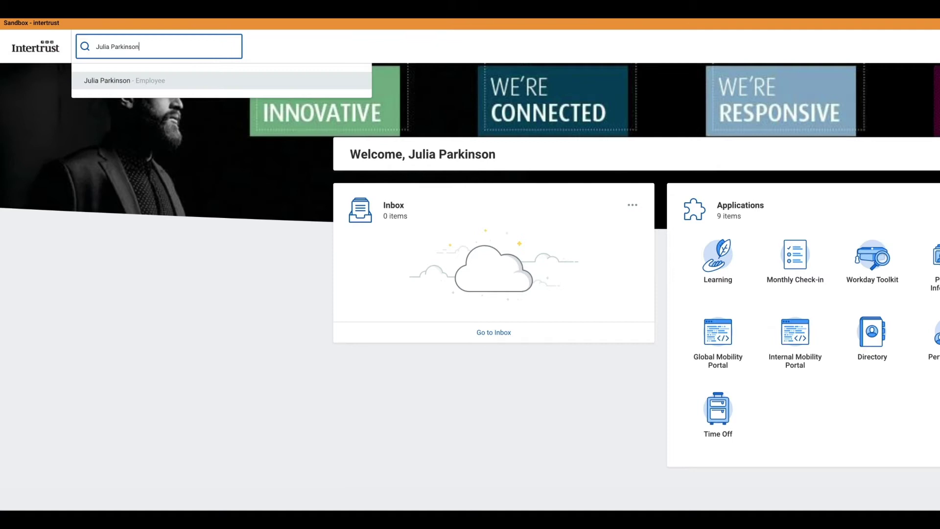
{"action": "key", "text": "Return"}
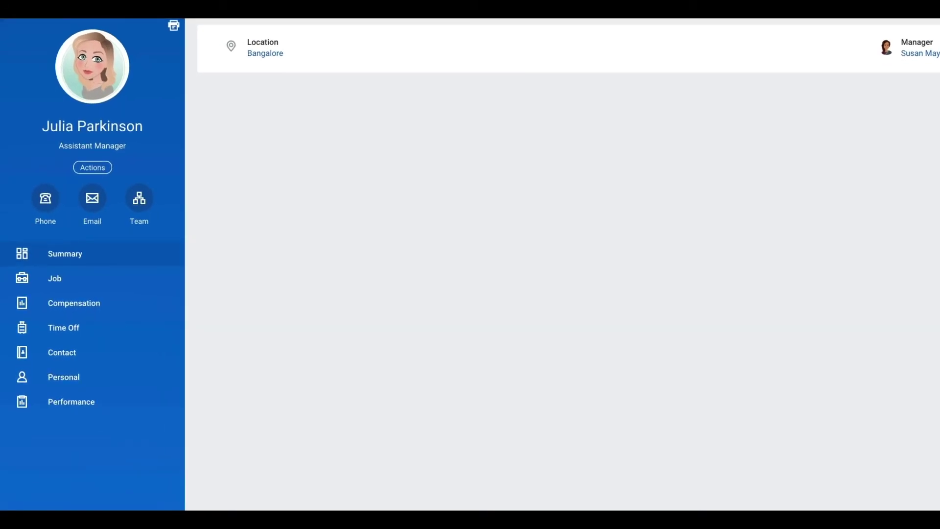
Step: Check the coworker's phone number and email address, then close the email popup
{"action": "left_click", "coordinate": [46, 198]}
{"action": "left_click", "coordinate": [92, 198]}
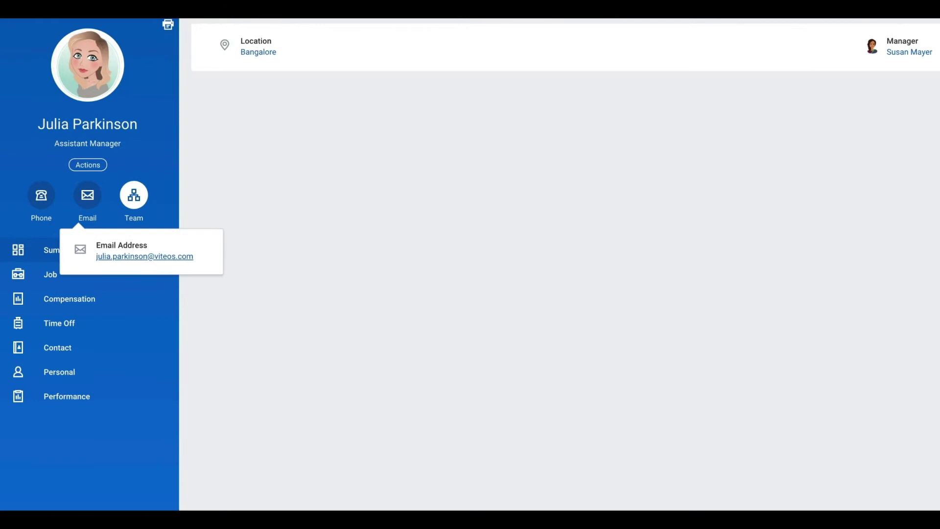
{"action": "left_click", "coordinate": [134, 195]}
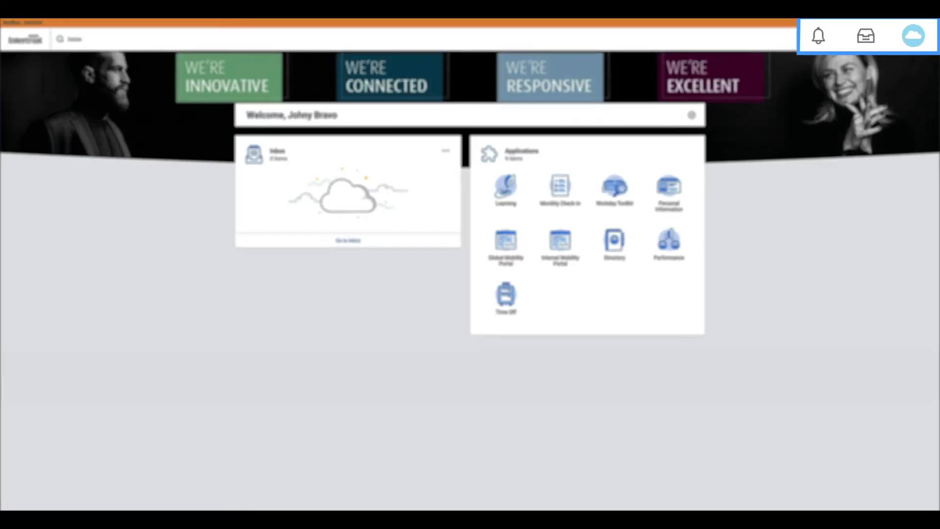
Step: Check notifications and the inbox, then open your own worker profile via View Profile
{"action": "left_click", "coordinate": [810, 44]}
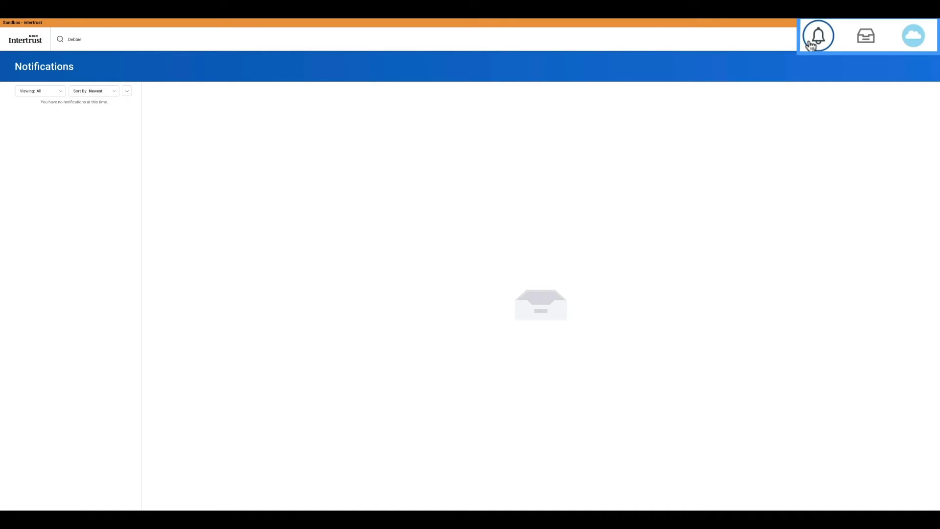
{"action": "left_click", "coordinate": [859, 45]}
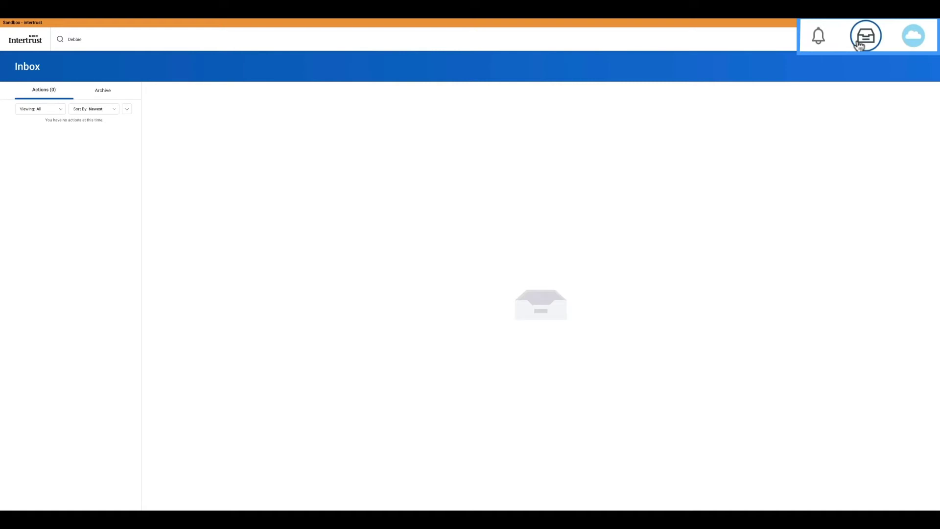
{"action": "left_click", "coordinate": [914, 43]}
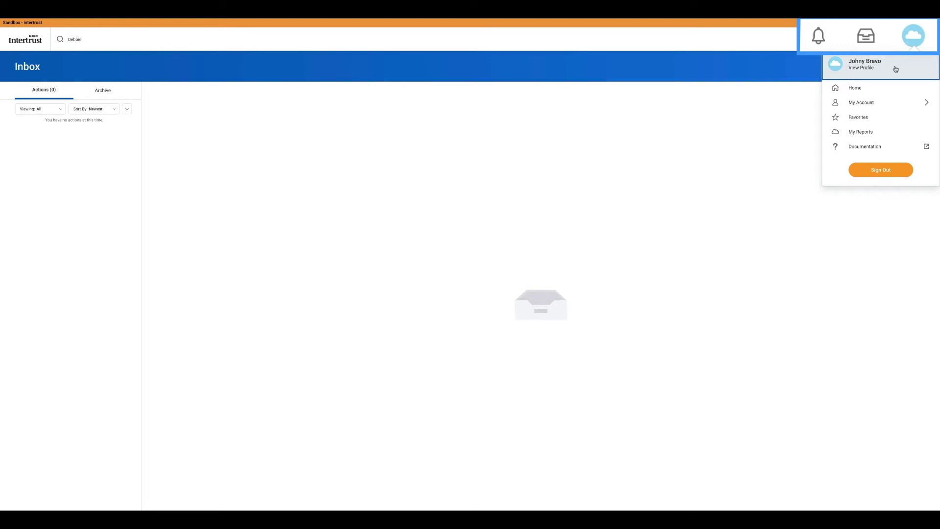
{"action": "left_click", "coordinate": [895, 68]}
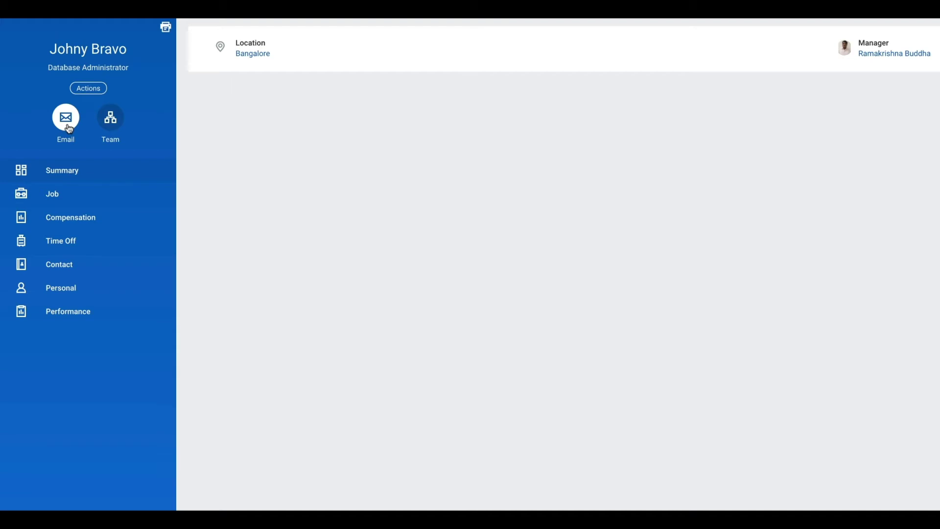
Step: View the team org chart, then show the profile's Job details
{"action": "left_click", "coordinate": [111, 118]}
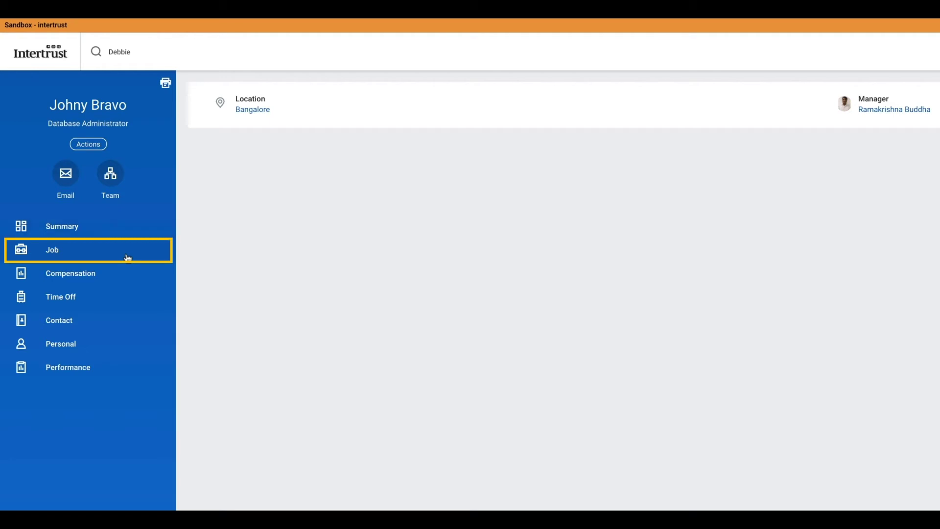
{"action": "left_click", "coordinate": [127, 257]}
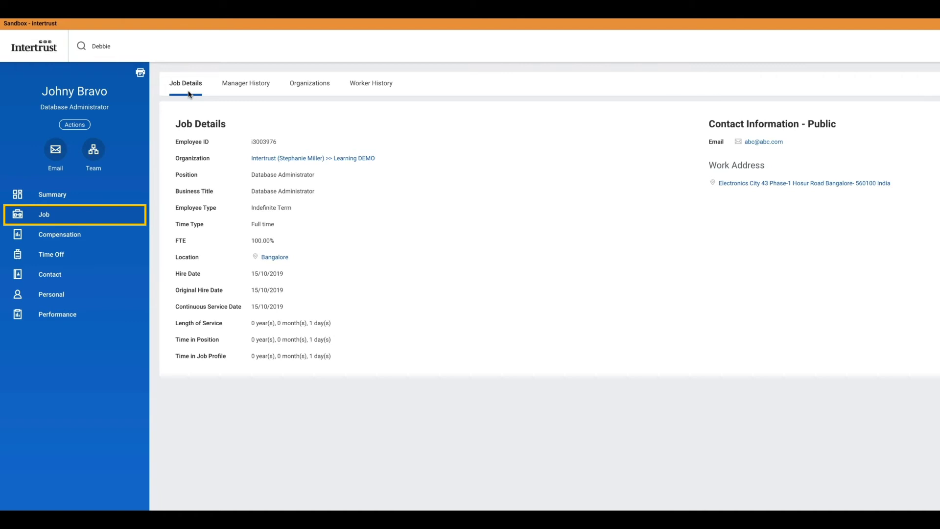
Step: Review Manager History, Organizations and Worker History, then show the ₹850,000 annual compensation
{"action": "left_click", "coordinate": [246, 93]}
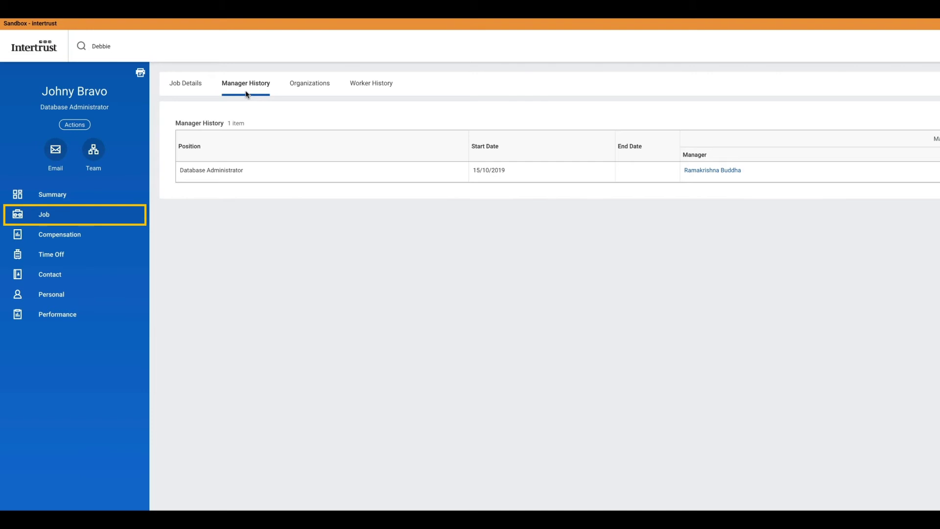
{"action": "left_click", "coordinate": [304, 93]}
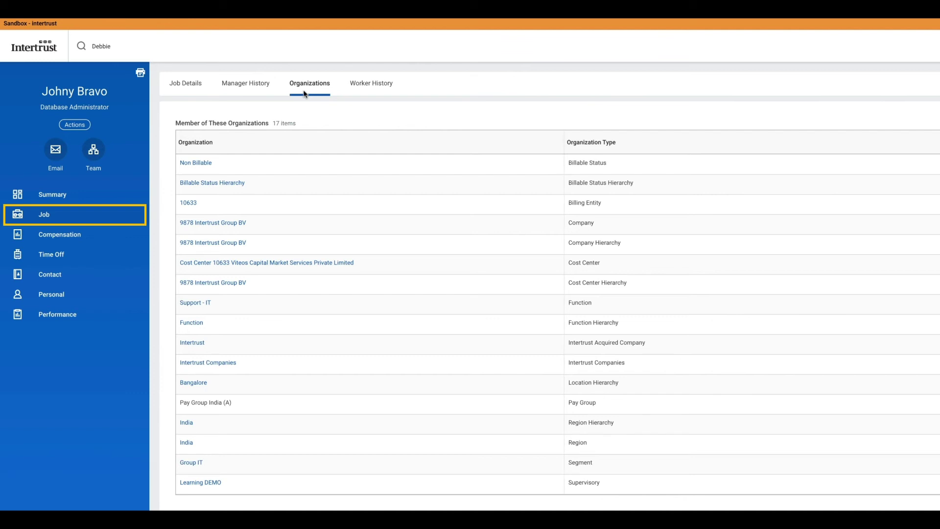
{"action": "left_click", "coordinate": [362, 93]}
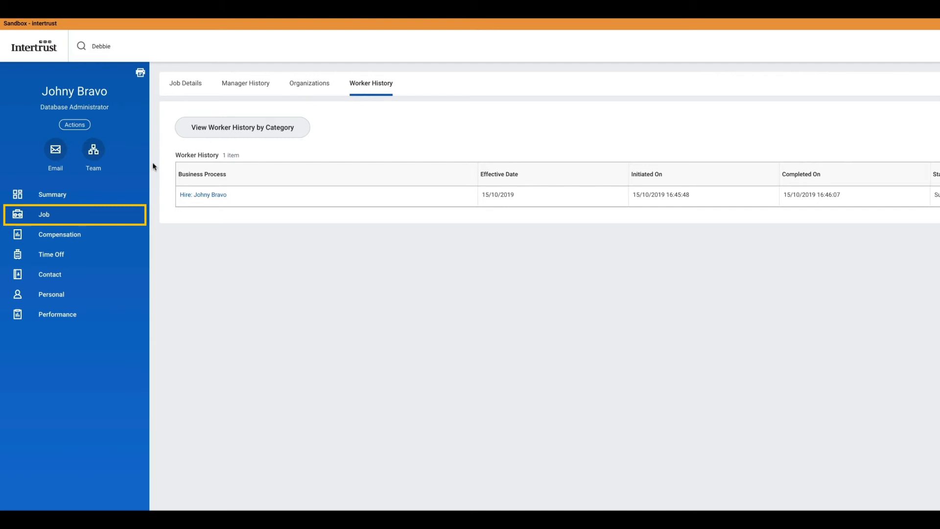
{"action": "left_click", "coordinate": [97, 240]}
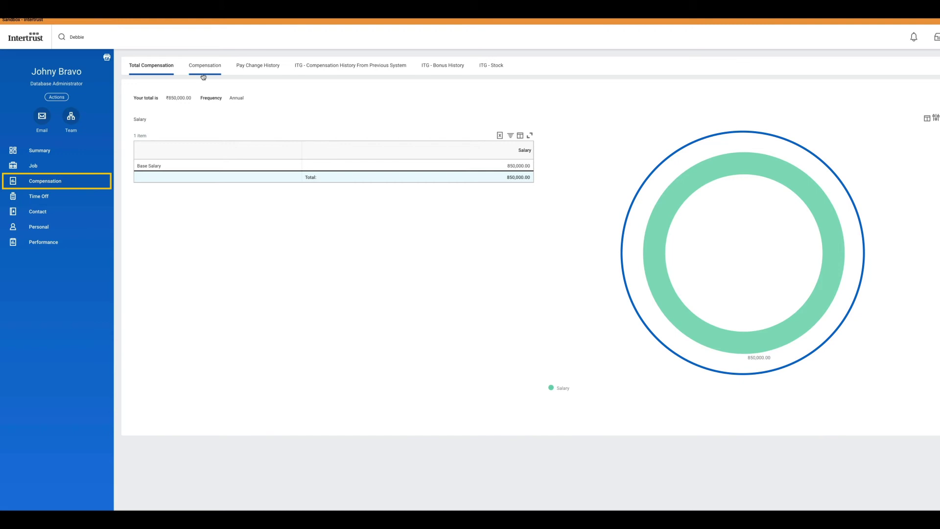
Step: Review the compensation plan and pay change history, then show the work address and email
{"action": "left_click", "coordinate": [217, 73]}
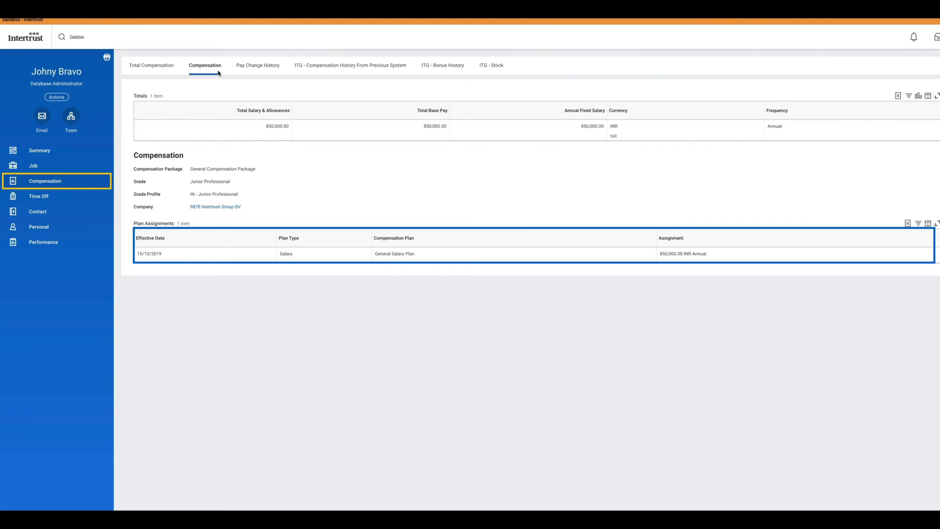
{"action": "left_click", "coordinate": [260, 68]}
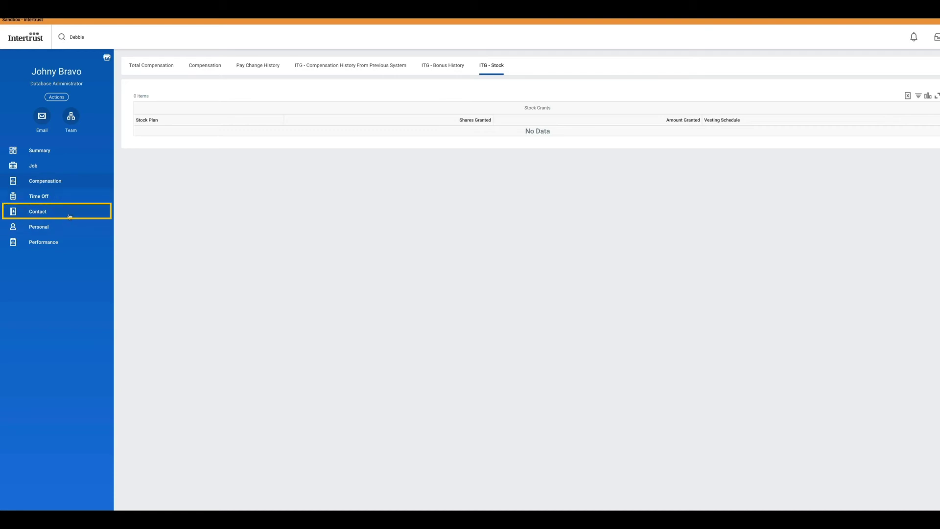
{"action": "left_click", "coordinate": [69, 215]}
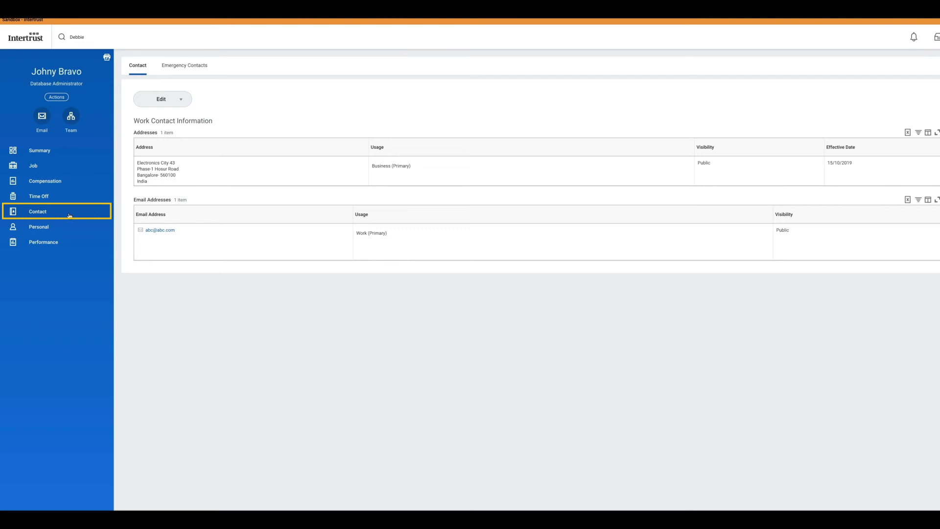
Step: Show the worker's Personal section with its empty gender, birth date and marital fields
{"action": "left_click", "coordinate": [58, 226]}
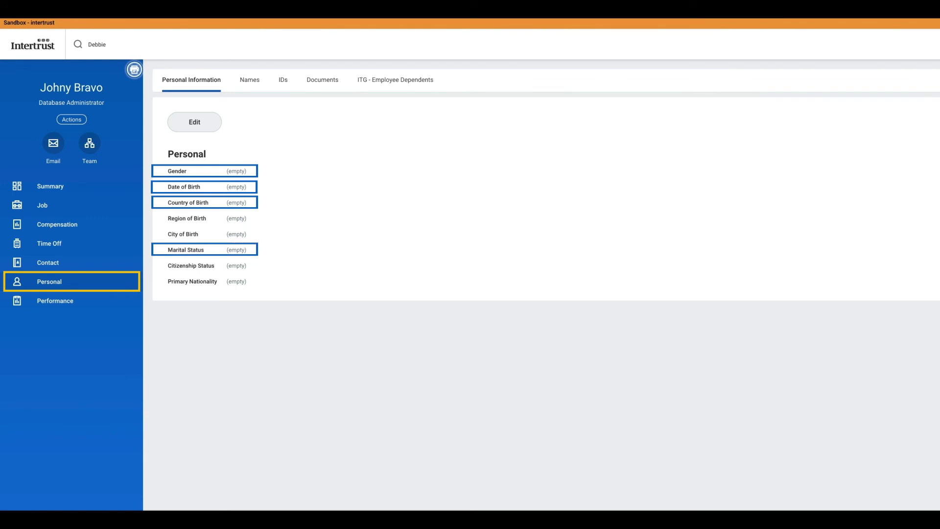
Step: Review the legal and preferred names, then the IDs tab and its Add ID options
{"action": "left_click", "coordinate": [258, 91]}
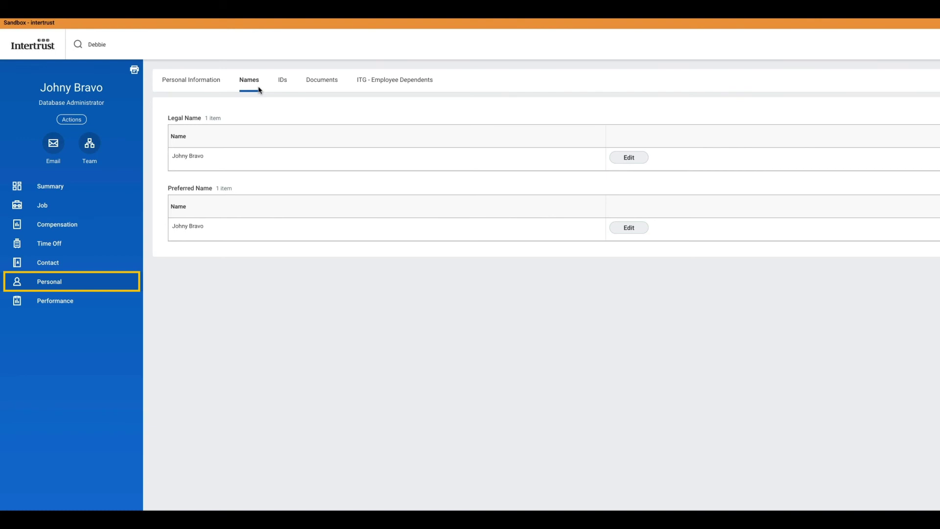
{"action": "left_click", "coordinate": [619, 157]}
{"action": "left_click", "coordinate": [283, 89]}
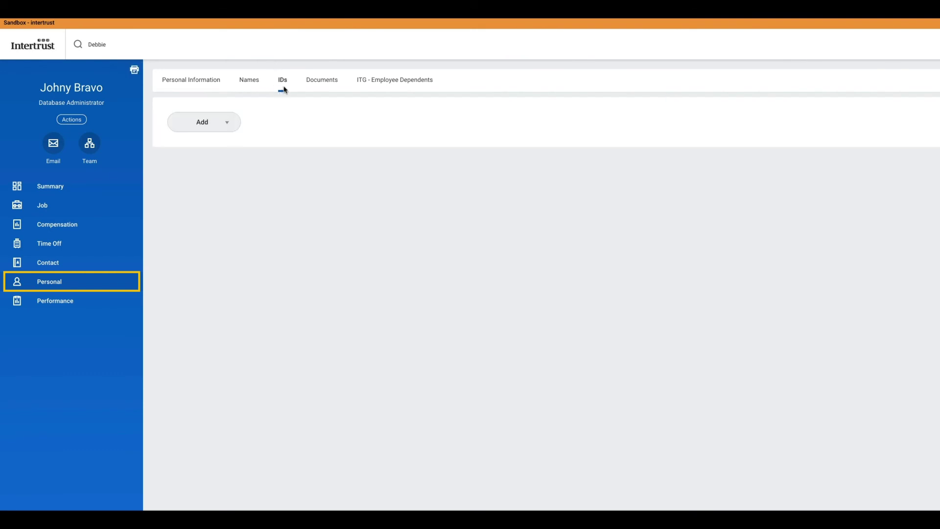
{"action": "left_click", "coordinate": [227, 121]}
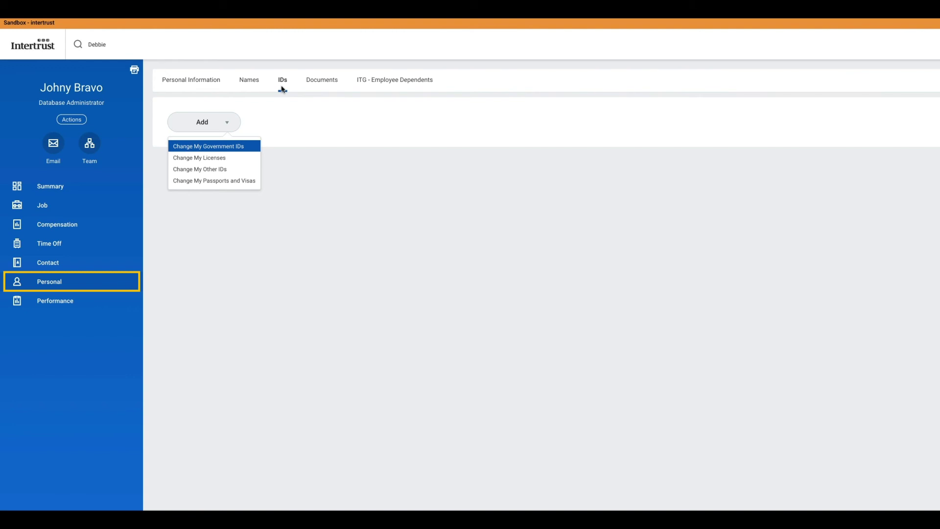
Step: Check the Documents and ITG - Employee Dependents tabs, then show the Performance section
{"action": "left_click", "coordinate": [329, 88]}
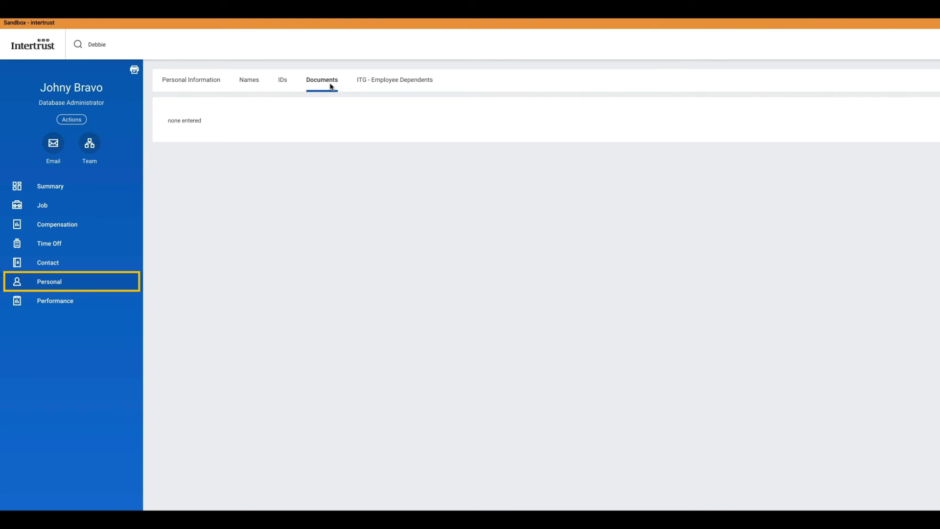
{"action": "left_click", "coordinate": [384, 89]}
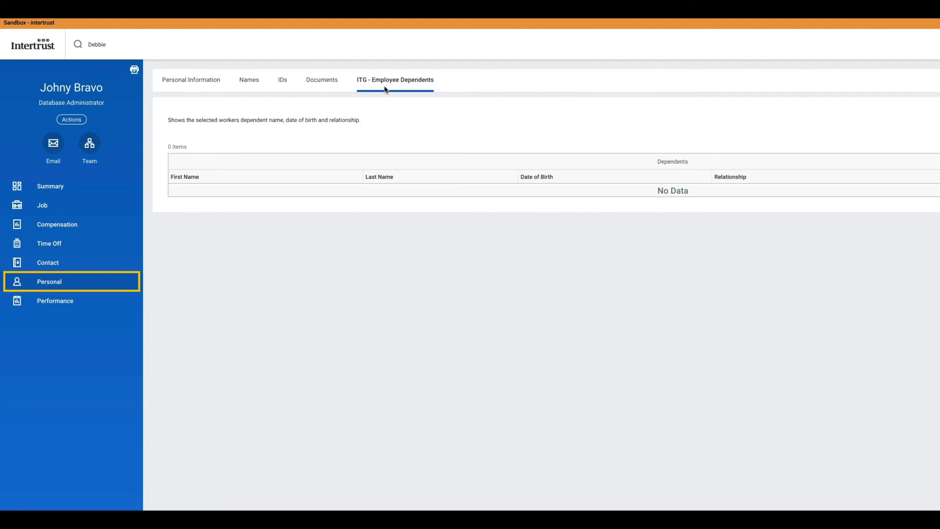
{"action": "left_click", "coordinate": [85, 307]}
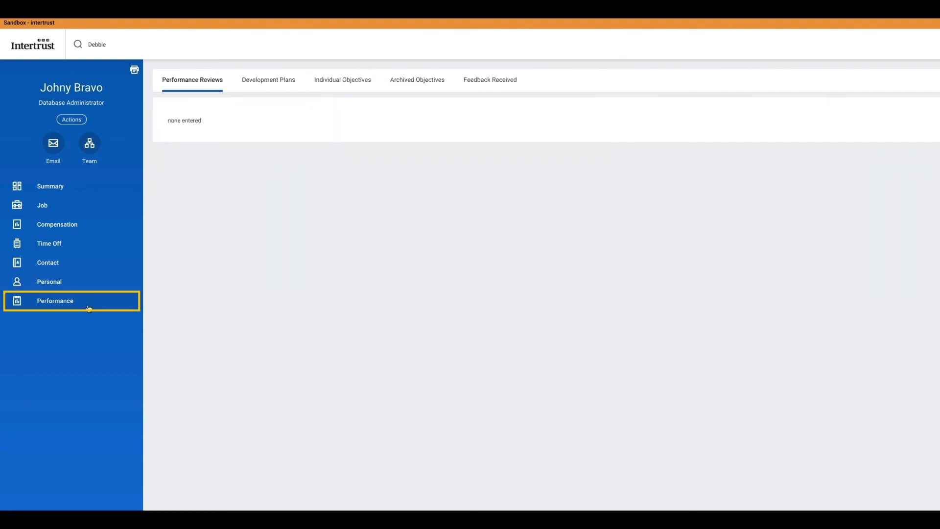
Step: Review the Performance Reviews and Development Plans lists, then open a new development plan form and cancel it unsaved
{"action": "left_click", "coordinate": [201, 89]}
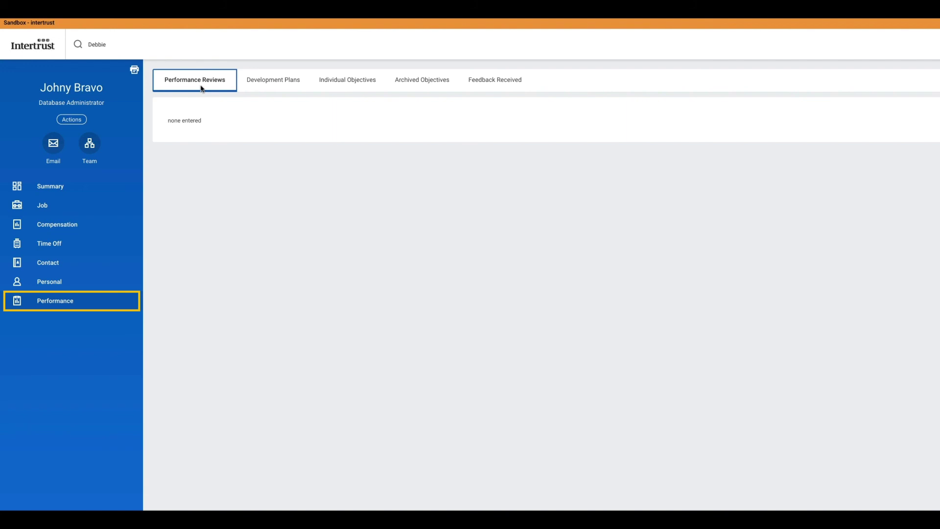
{"action": "left_click", "coordinate": [262, 89]}
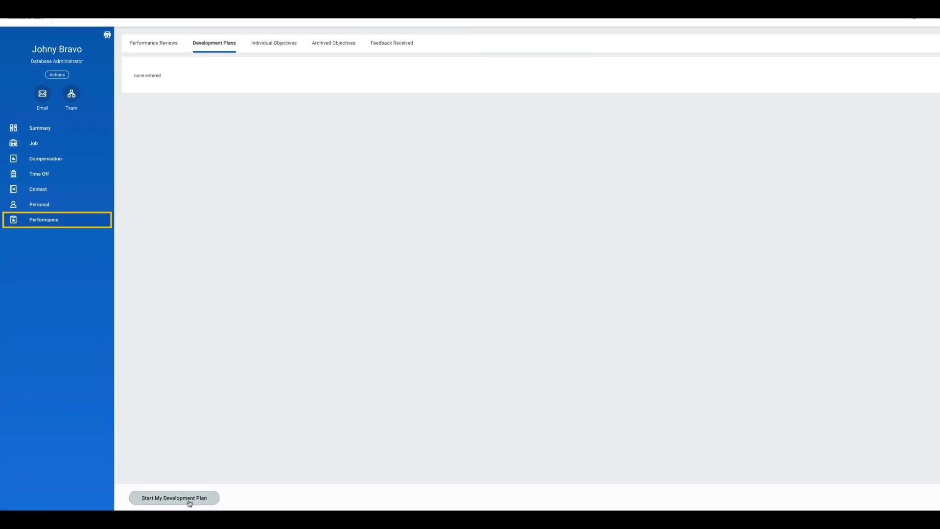
{"action": "left_click", "coordinate": [189, 503]}
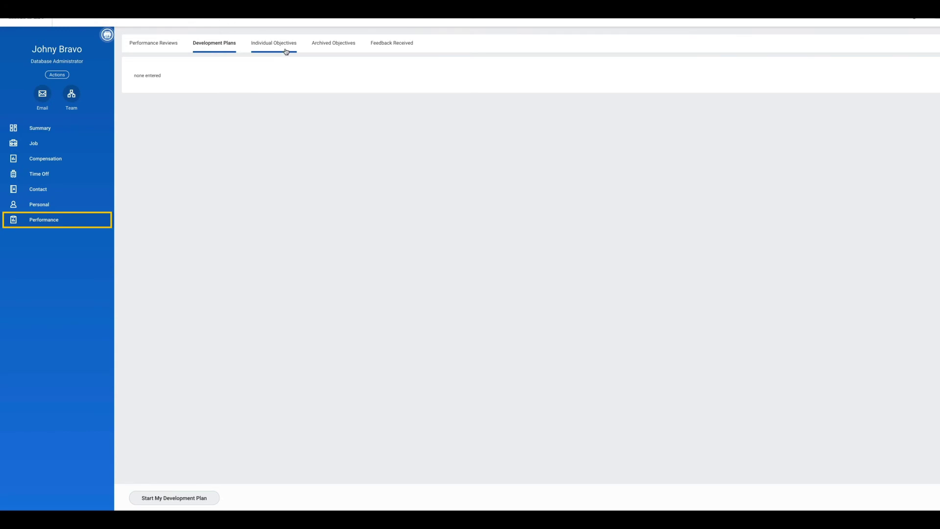
{"action": "left_click", "coordinate": [284, 49]}
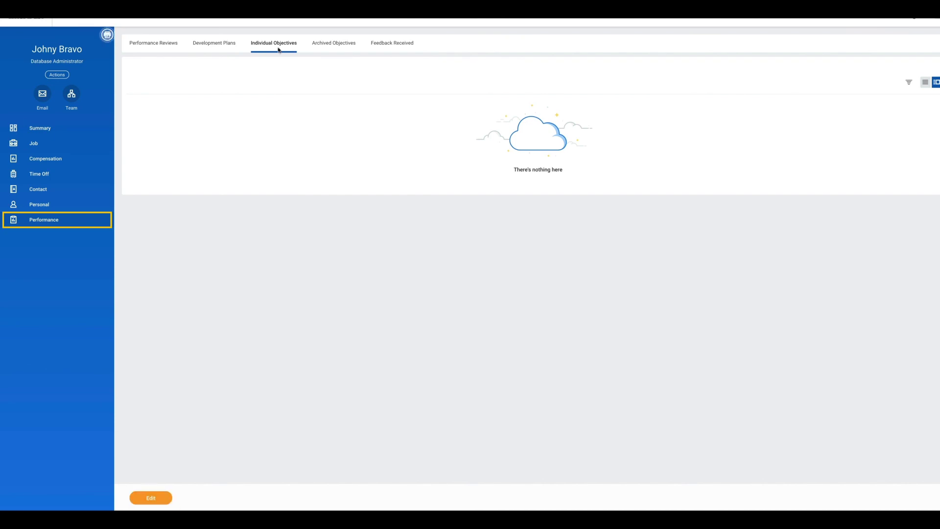
Step: Look over the Archived Objectives and Feedback Received tabs in the Performance section
{"action": "left_click", "coordinate": [340, 50]}
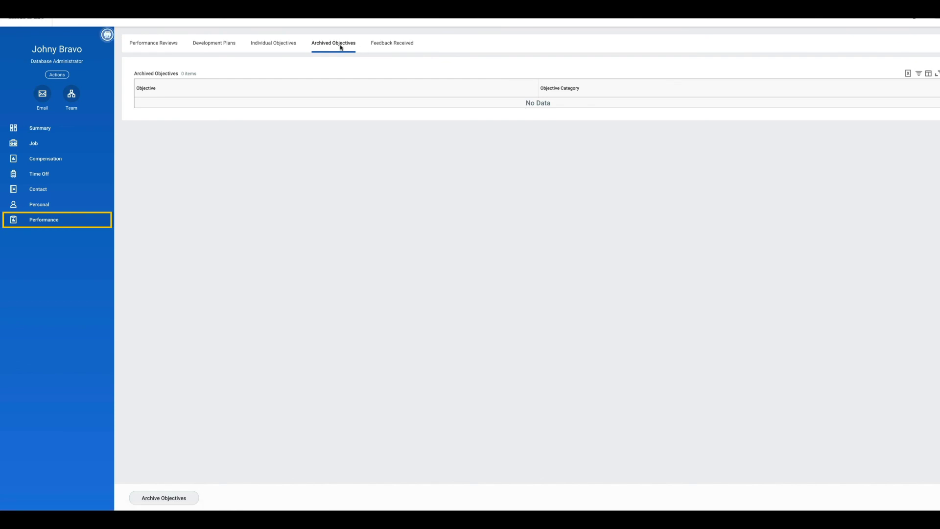
{"action": "left_click", "coordinate": [395, 49]}
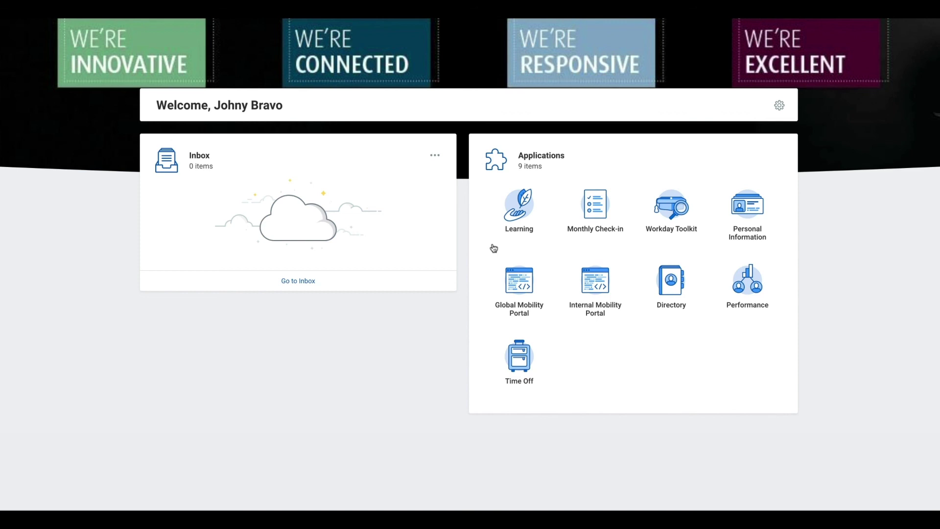
{"action": "left_click", "coordinate": [514, 208]}
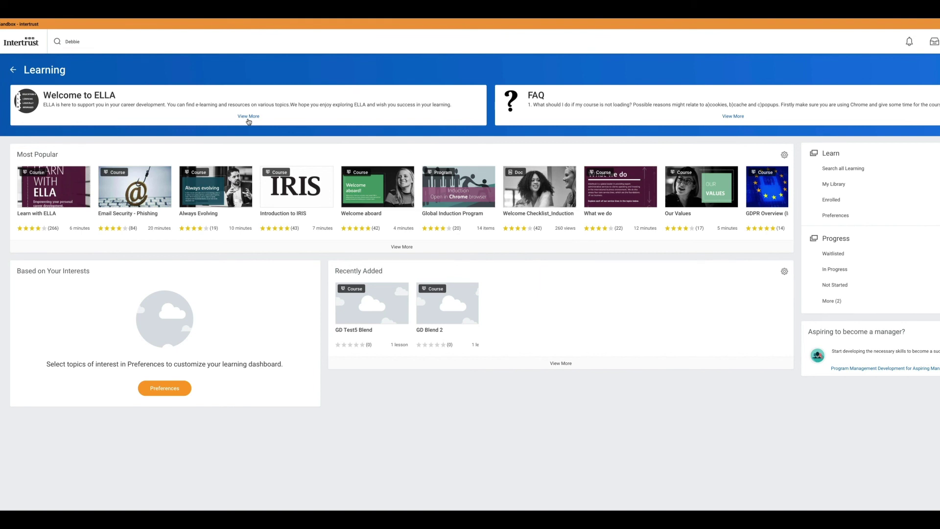
{"action": "left_click", "coordinate": [54, 191]}
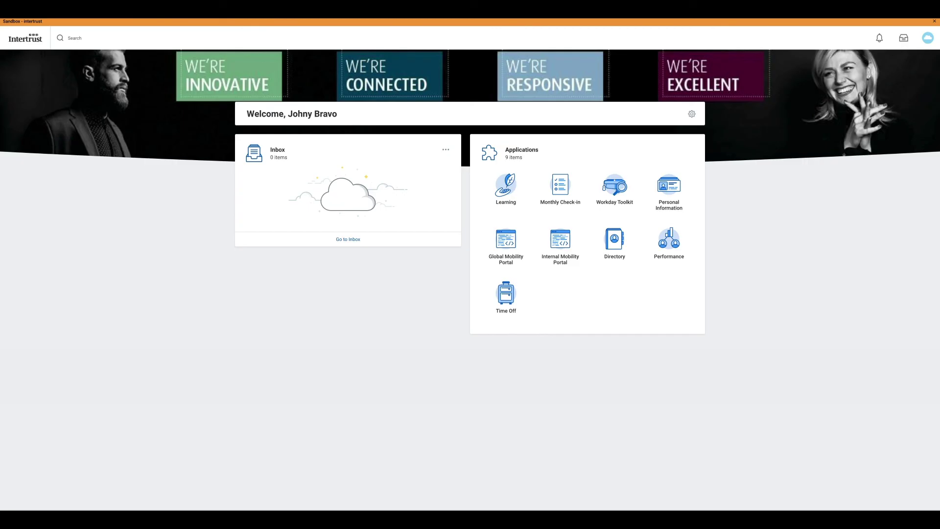